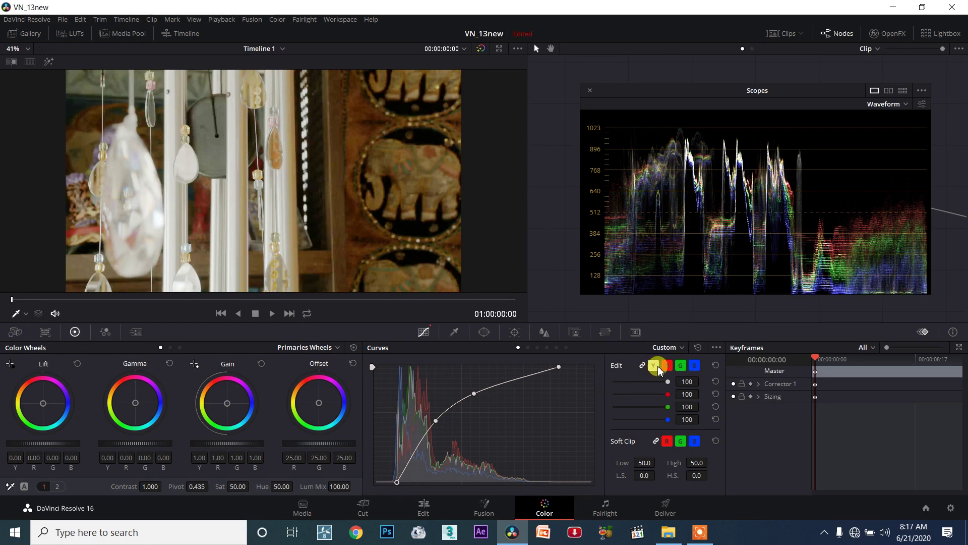
# - Unlink the red, green and blue custom curves from each other
pyautogui.click(642, 365)
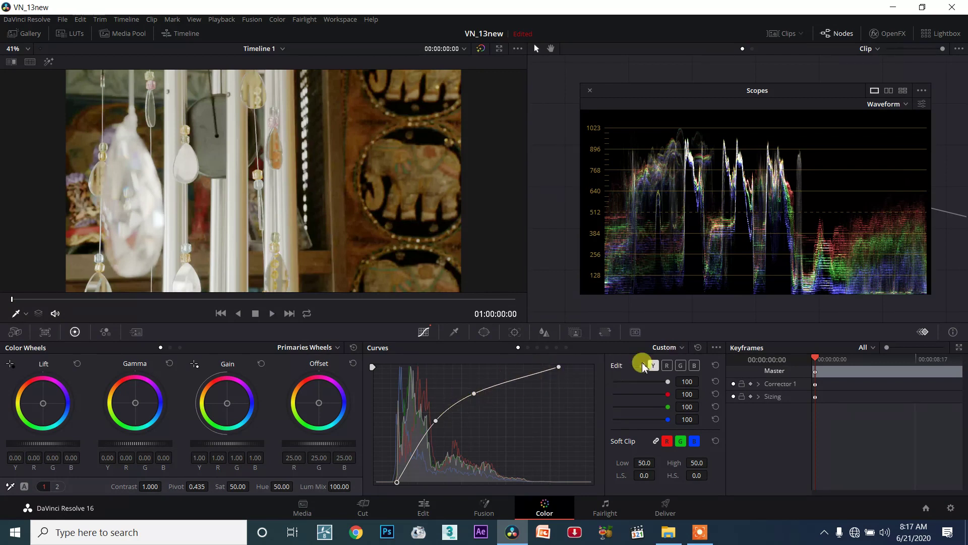
# - Pull the red curve down, lowering its bottom point to reduce red
pyautogui.click(670, 366)
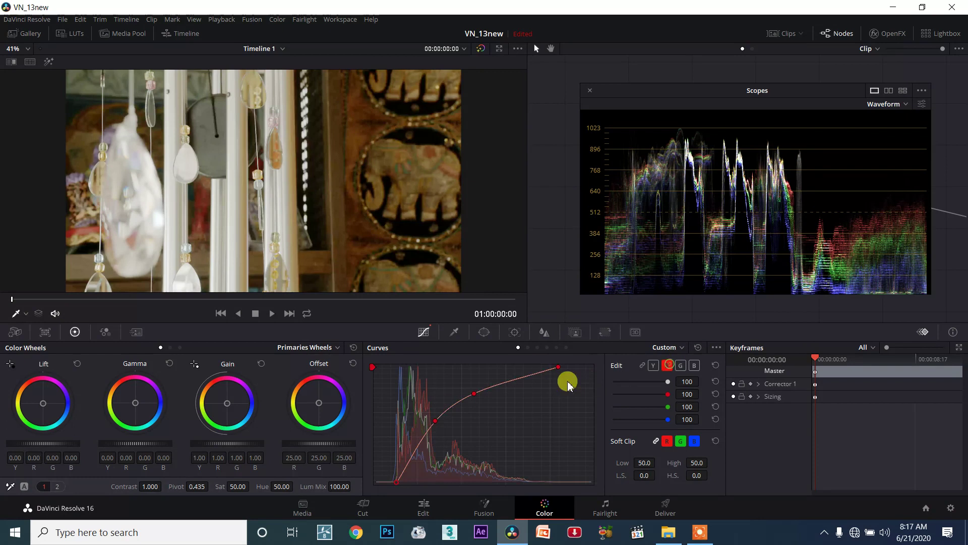
pyautogui.moveTo(476, 395); pyautogui.dragTo(494, 411)
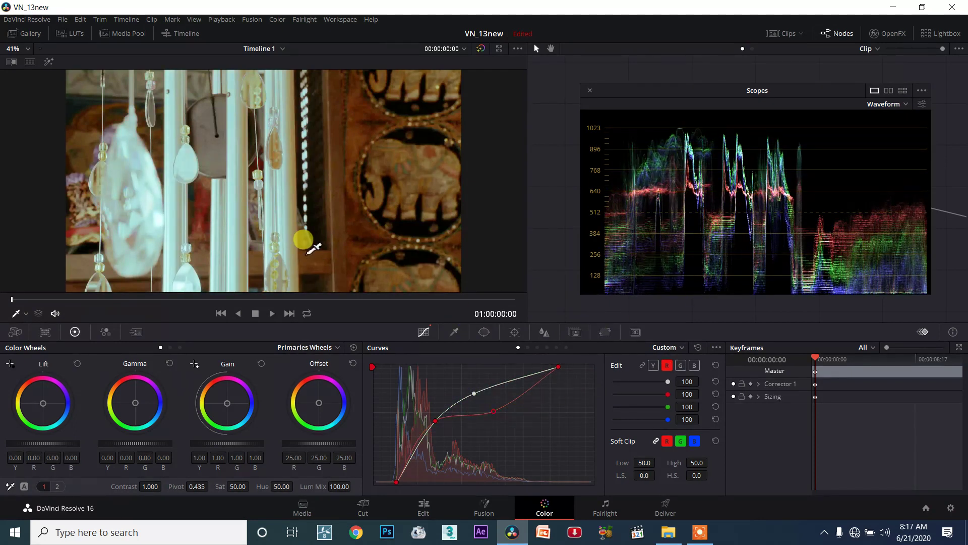
pyautogui.moveTo(436, 422); pyautogui.dragTo(444, 437)
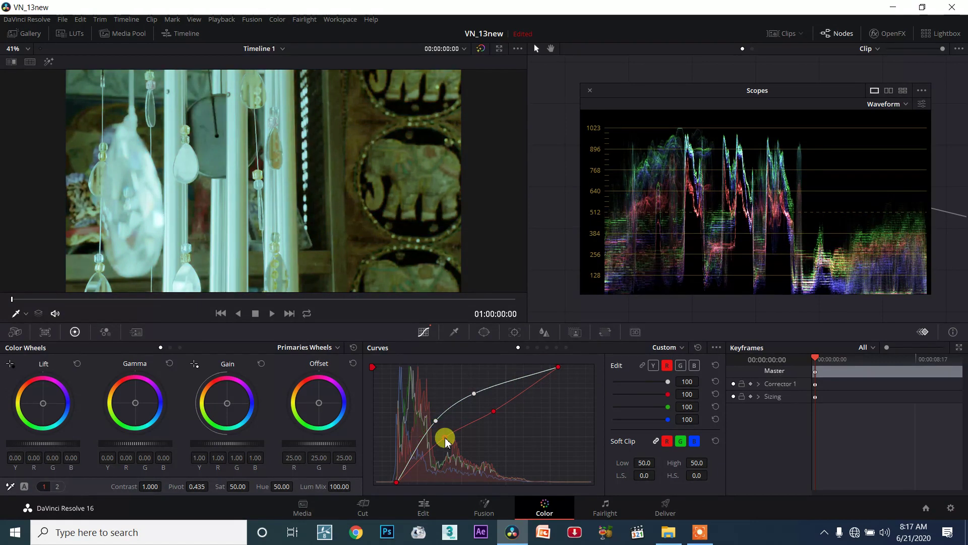
# - Reshape the green curve, lowering its upper point and raising its lower point
pyautogui.click(680, 367)
pyautogui.moveTo(473, 384); pyautogui.dragTo(487, 401)
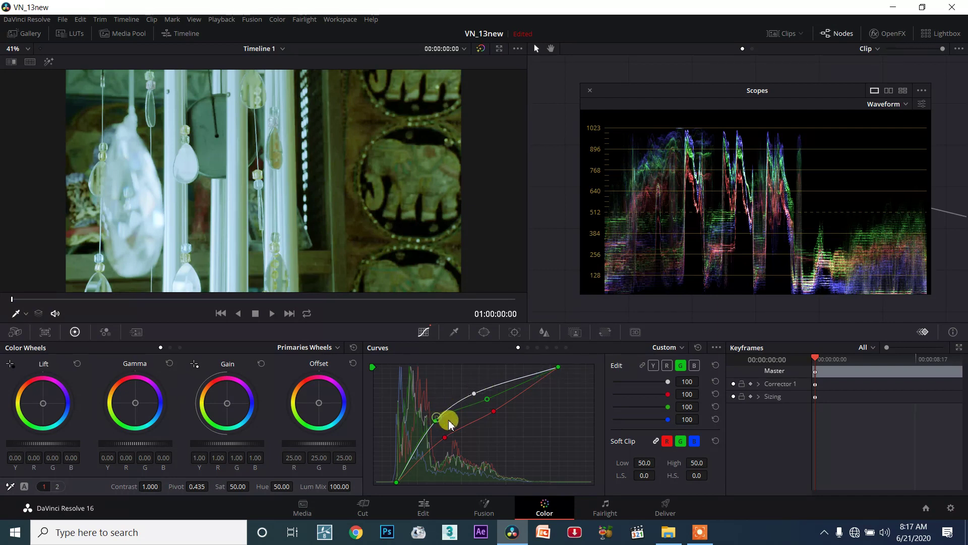
pyautogui.moveTo(439, 422)
pyautogui.mouseDown()
pyautogui.moveTo(431, 417)
pyautogui.moveTo(454, 410)
pyautogui.mouseUp()
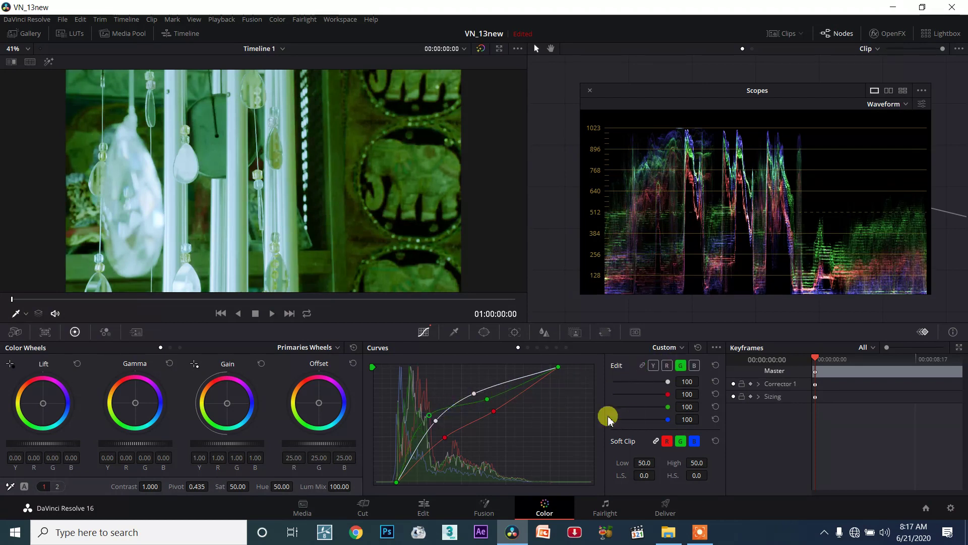
# - With green as the source, copy the green curve's shape onto the red curve
pyautogui.click(716, 348)
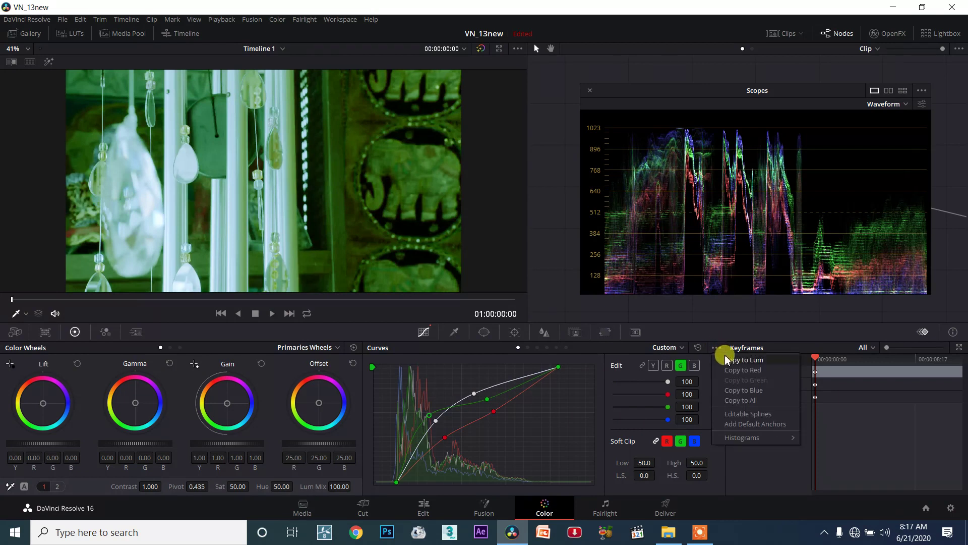
pyautogui.click(715, 348)
pyautogui.click(715, 348)
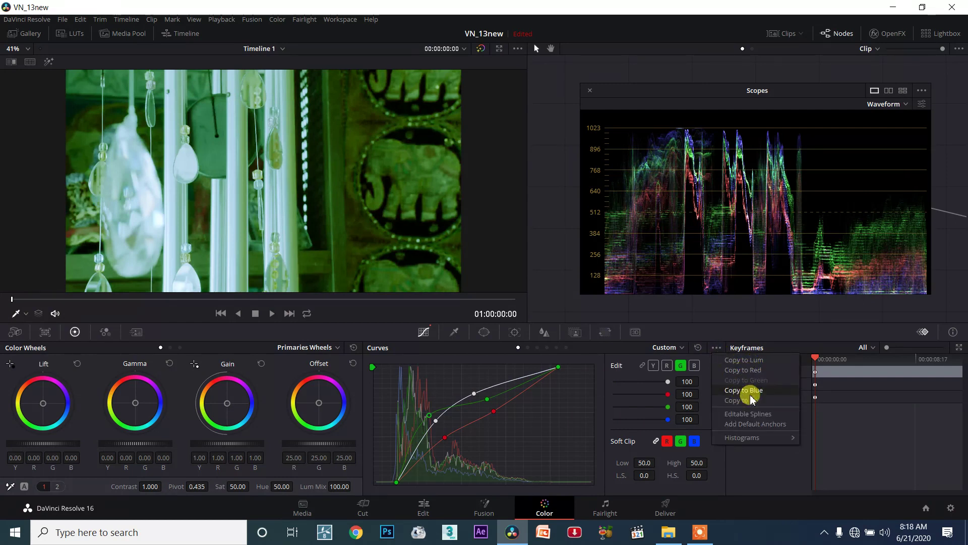
pyautogui.click(680, 371)
pyautogui.click(716, 347)
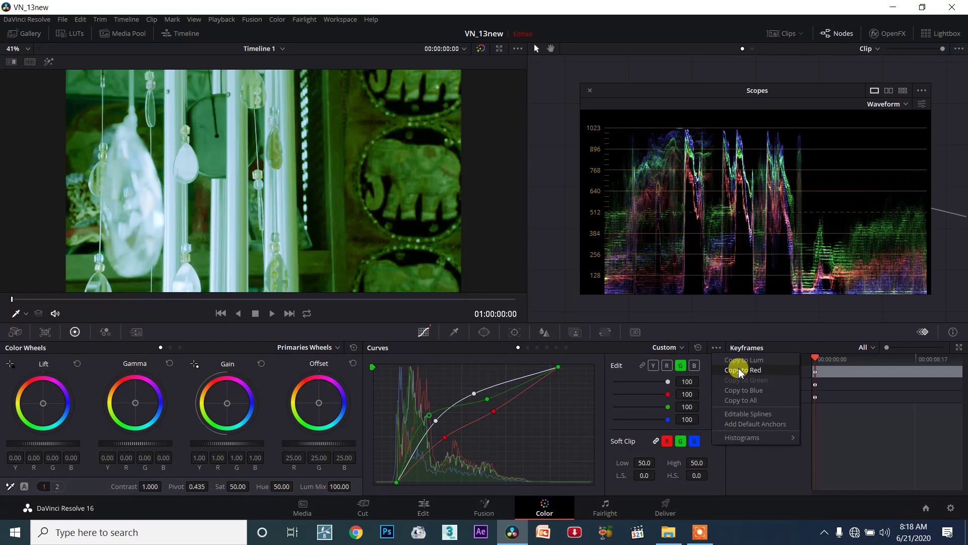
pyautogui.click(740, 371)
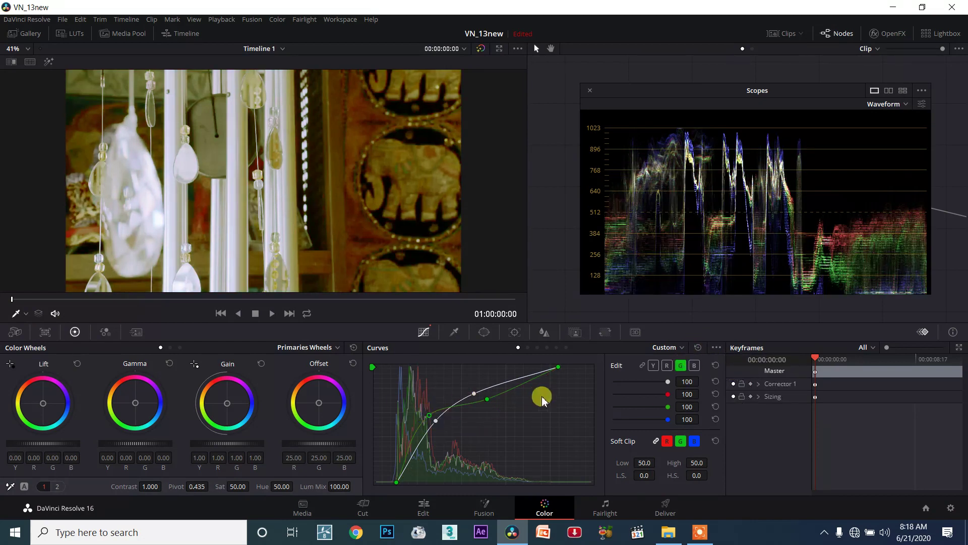
# - Lift the red curve, reshape the green curve, and remove the red cast from the options list
pyautogui.click(428, 414)
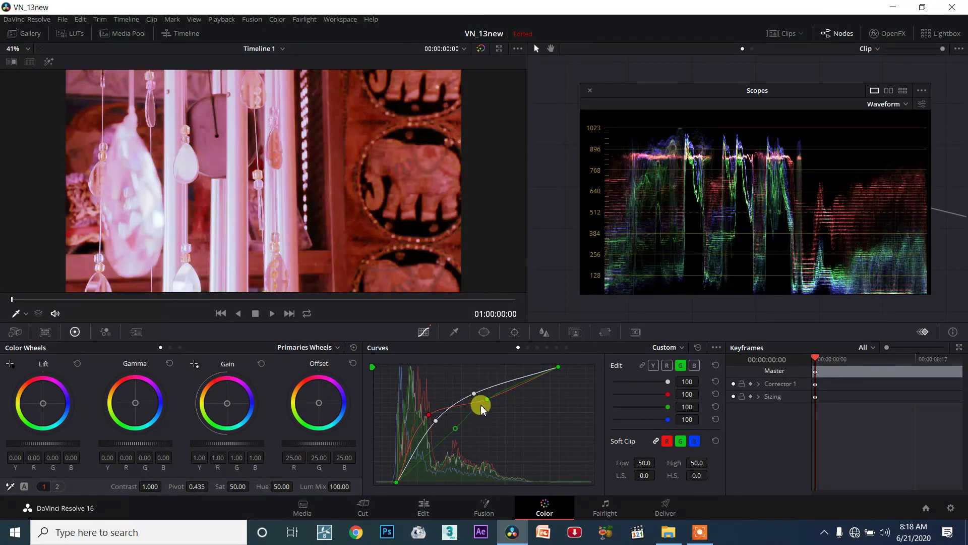
pyautogui.moveTo(487, 399); pyautogui.dragTo(516, 412)
pyautogui.moveTo(455, 428)
pyautogui.mouseDown()
pyautogui.moveTo(480, 427)
pyautogui.moveTo(511, 399)
pyautogui.mouseUp()
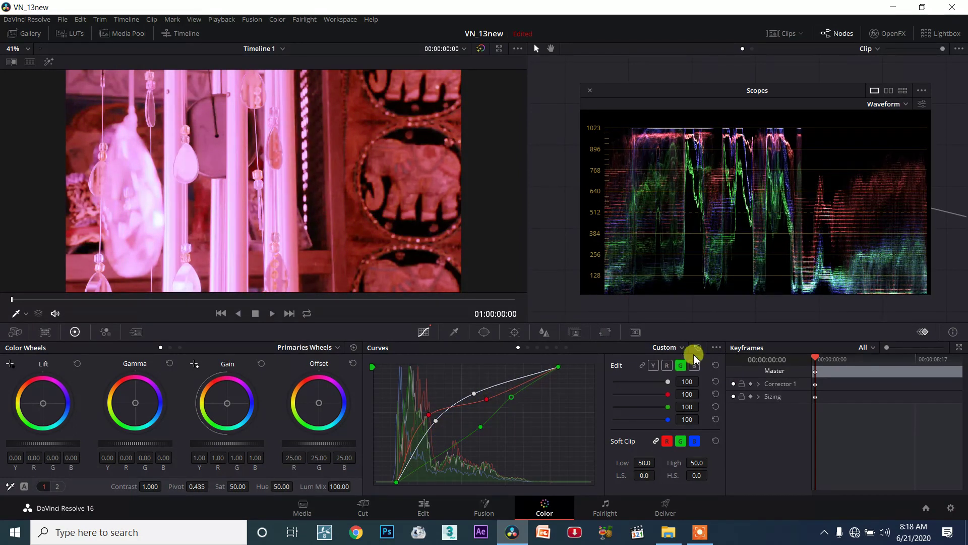
pyautogui.click(716, 348)
pyautogui.click(731, 379)
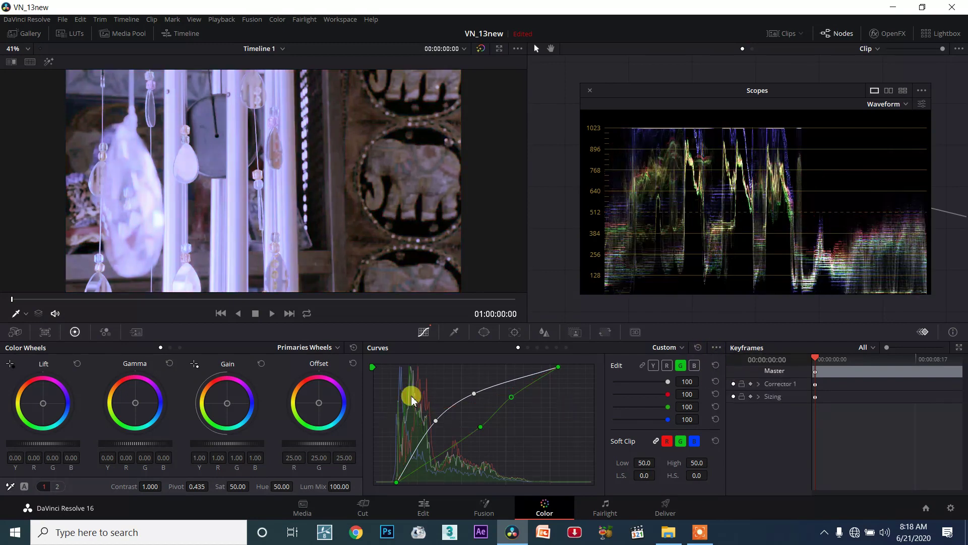
# - Fine-tune the green curve's shape and shift the red curve's upper point left
pyautogui.moveTo(484, 426); pyautogui.dragTo(463, 423)
pyautogui.moveTo(511, 397); pyautogui.dragTo(464, 422)
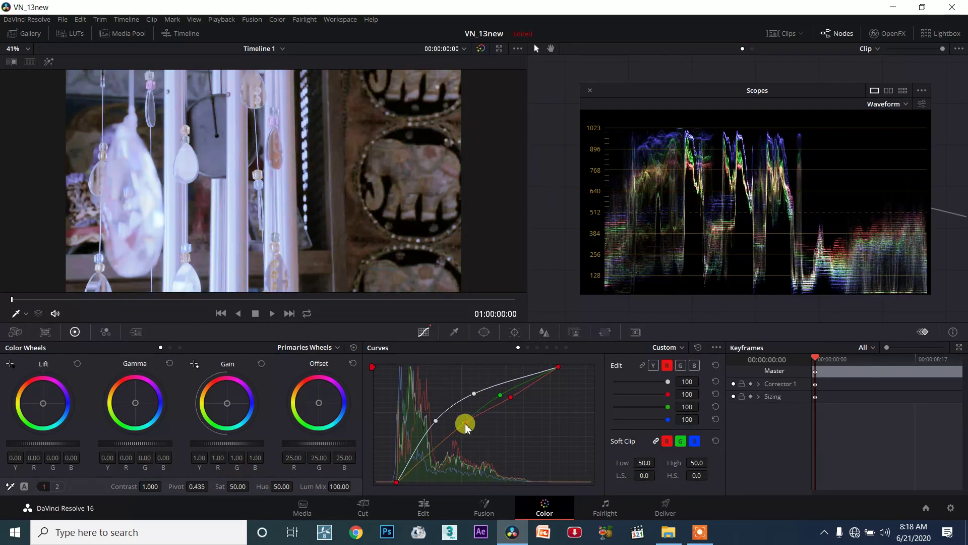
pyautogui.moveTo(514, 400)
pyautogui.mouseDown()
pyautogui.moveTo(501, 404)
pyautogui.moveTo(503, 391)
pyautogui.mouseUp()
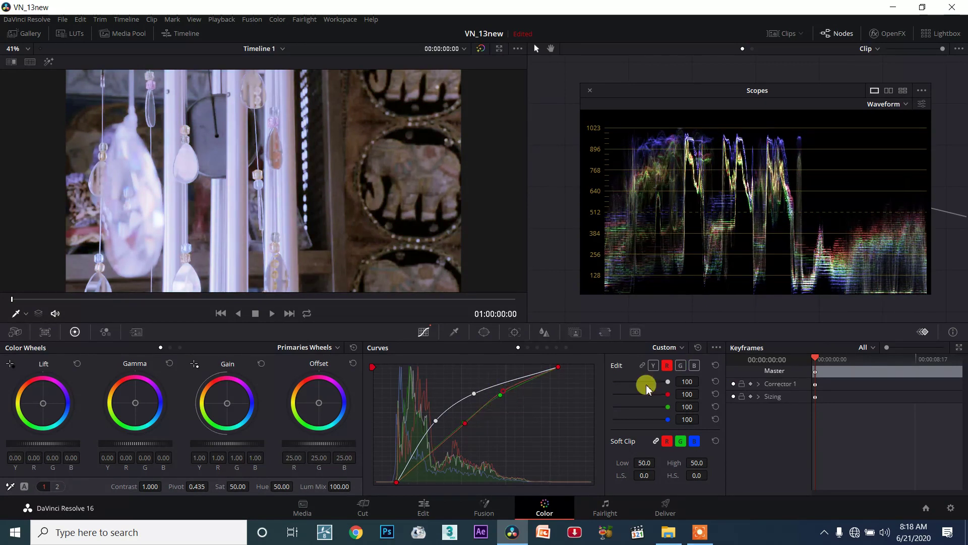
pyautogui.click(715, 348)
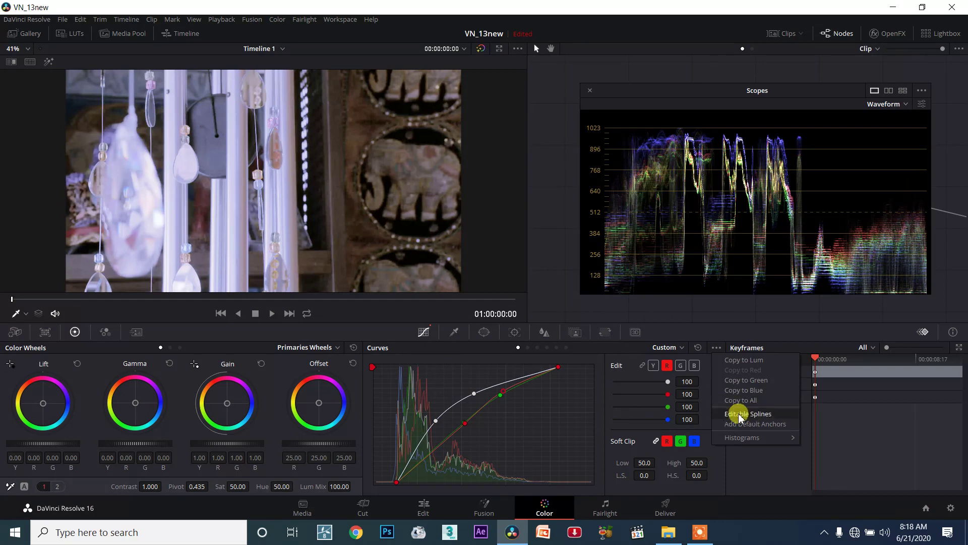
# - Reset the curves and bow the luma curve upward with a new control point
pyautogui.moveTo(480, 394); pyautogui.dragTo(530, 409)
pyautogui.click(667, 366)
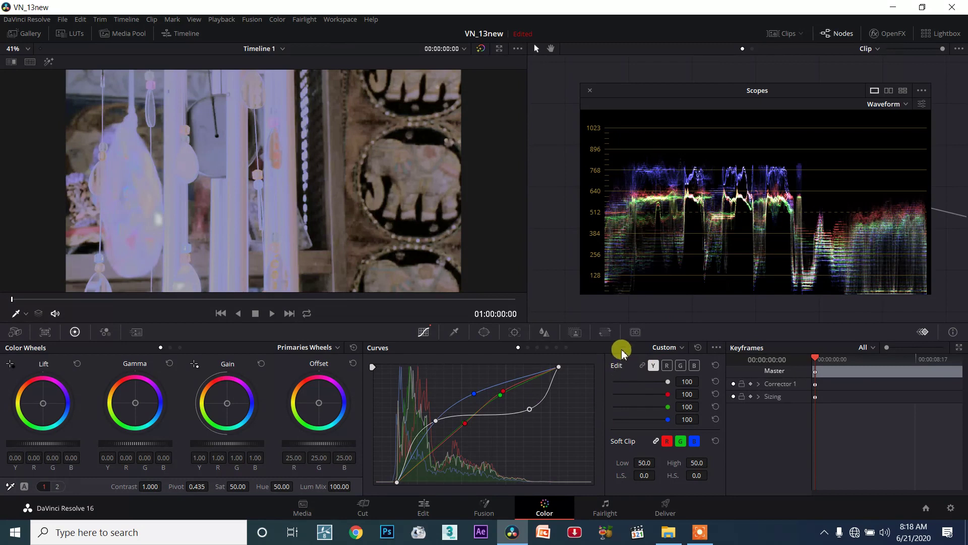
pyautogui.click(697, 348)
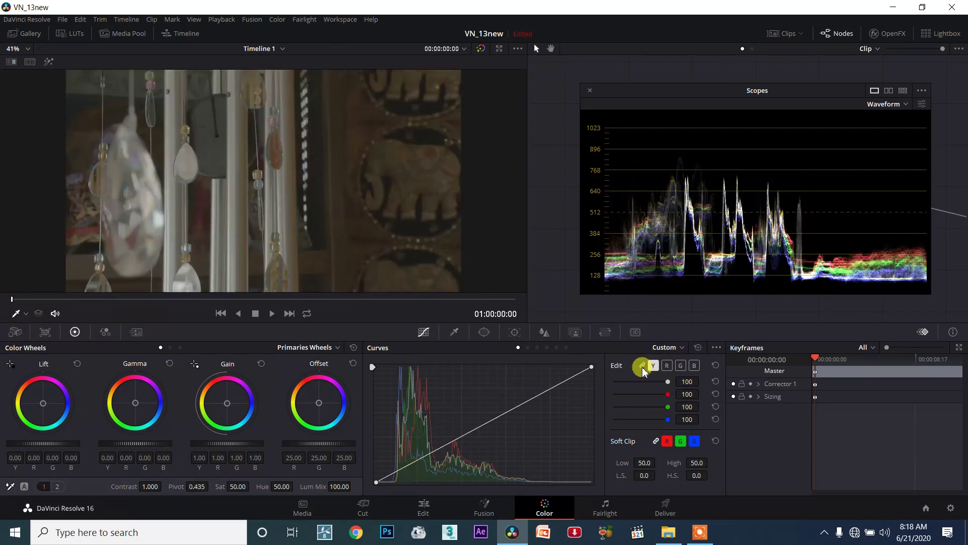
pyautogui.click(517, 403)
pyautogui.moveTo(498, 422); pyautogui.dragTo(478, 401)
pyautogui.click(679, 367)
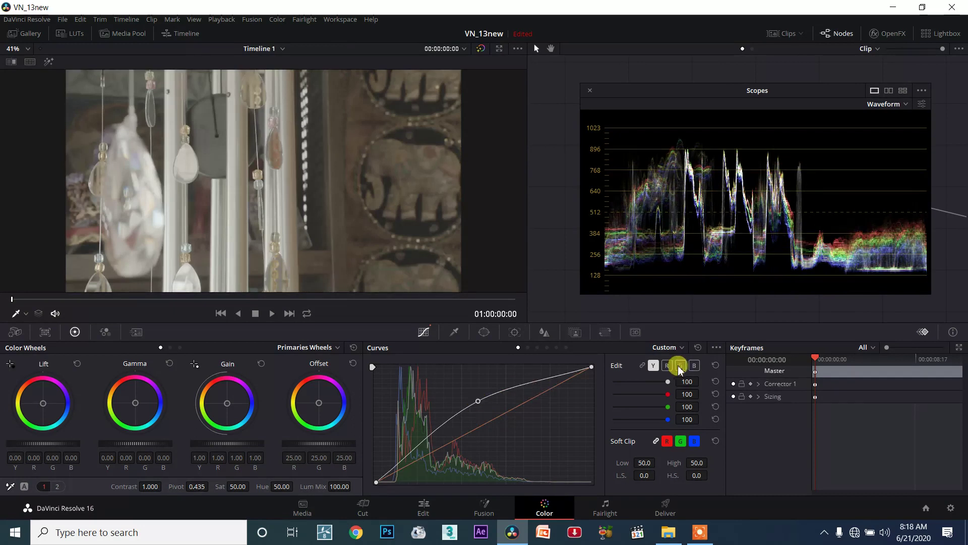
# - Relink the RGB curves, reset them, and drag the luma curve into a gentle S-shape
pyautogui.click(642, 365)
pyautogui.click(699, 348)
pyautogui.moveTo(524, 403); pyautogui.dragTo(507, 397)
pyautogui.moveTo(462, 418); pyautogui.dragTo(467, 427)
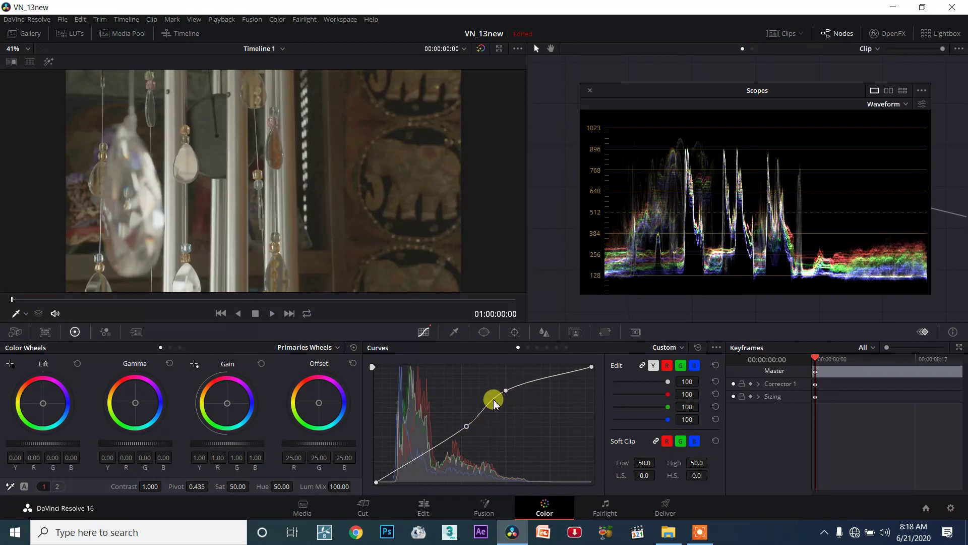
pyautogui.moveTo(468, 427); pyautogui.dragTo(465, 430)
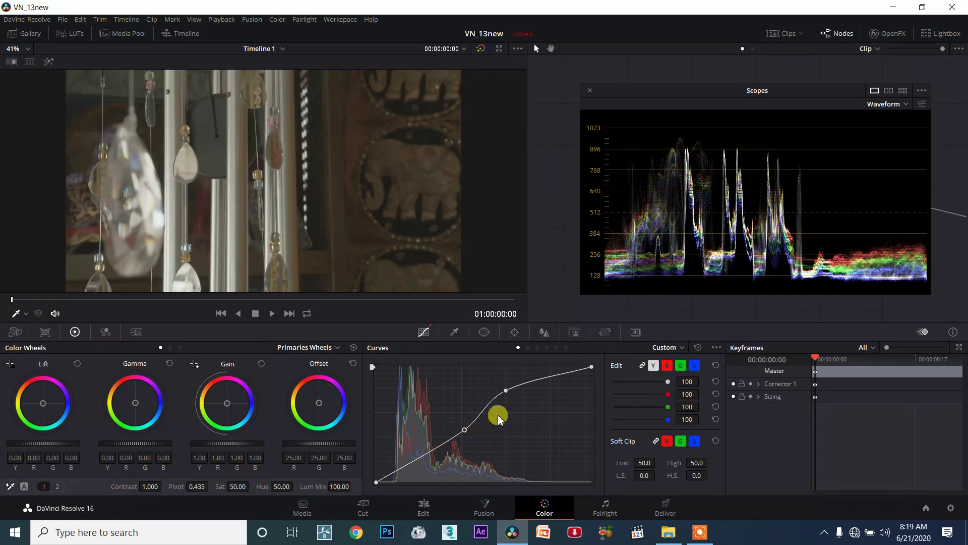
# - Enable Editable Splines and drag a point's Bezier handles to bend the luma curve
pyautogui.click(717, 347)
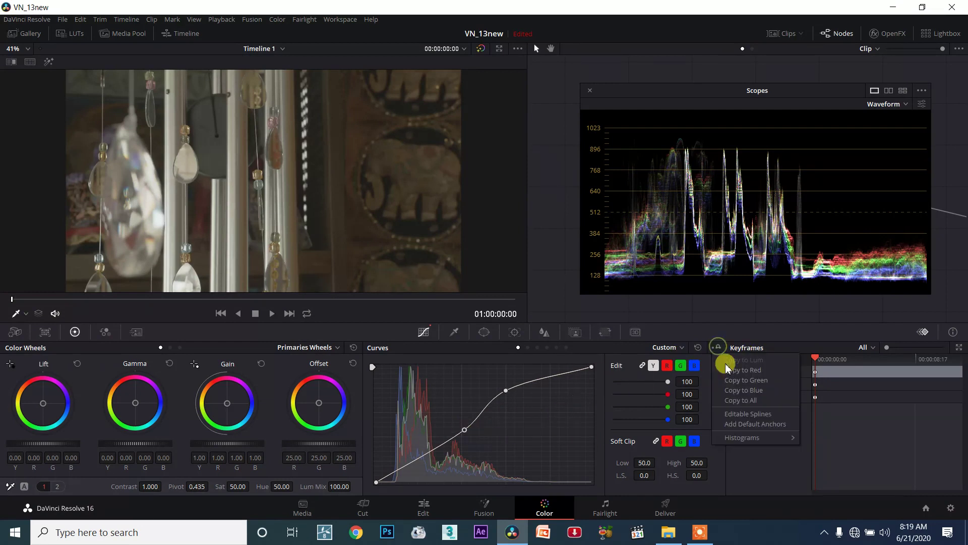
pyautogui.click(737, 413)
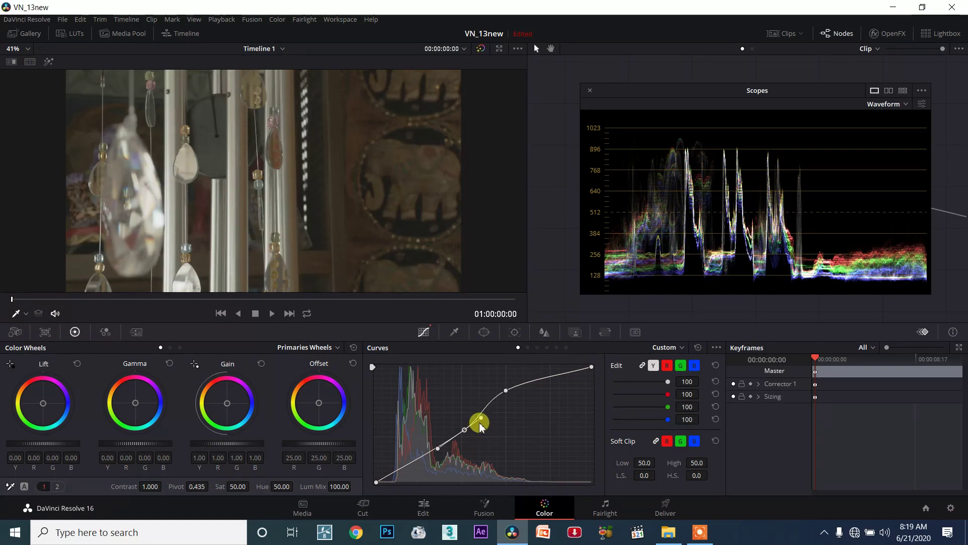
pyautogui.moveTo(481, 418); pyautogui.dragTo(503, 421)
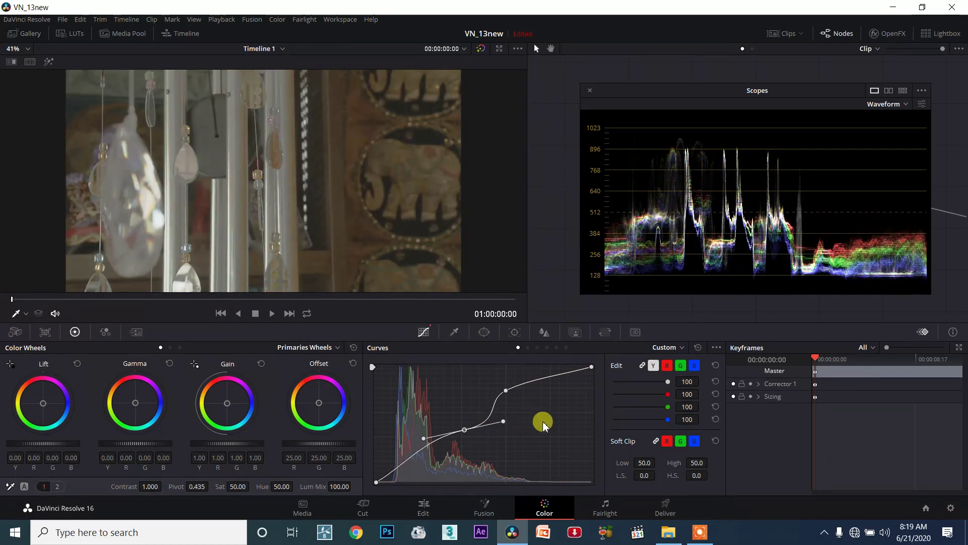
pyautogui.moveTo(432, 448); pyautogui.dragTo(421, 451)
# - Sharpen the curve's upper bend, then add a low point and reshape it with its handle
pyautogui.click(506, 390)
pyautogui.moveTo(487, 401)
pyautogui.mouseDown()
pyautogui.moveTo(503, 380)
pyautogui.moveTo(467, 378)
pyautogui.mouseUp()
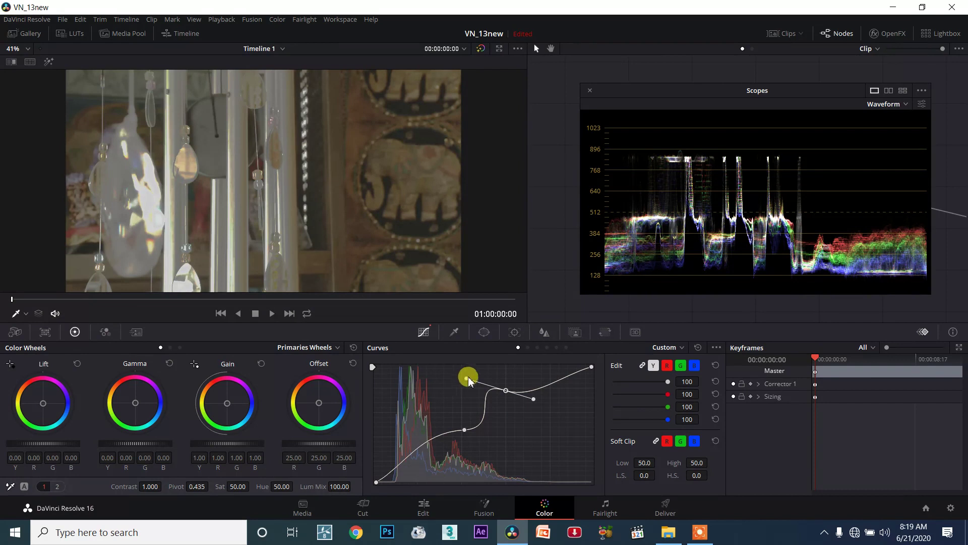
pyautogui.moveTo(466, 379); pyautogui.dragTo(465, 392)
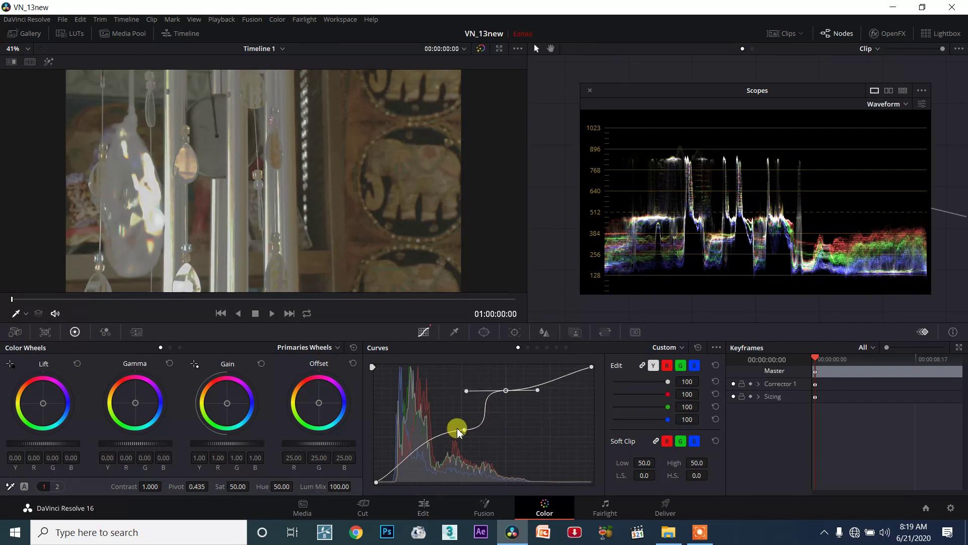
pyautogui.click(411, 451)
pyautogui.moveTo(395, 463)
pyautogui.mouseDown()
pyautogui.moveTo(383, 411)
pyautogui.moveTo(406, 405)
pyautogui.mouseUp()
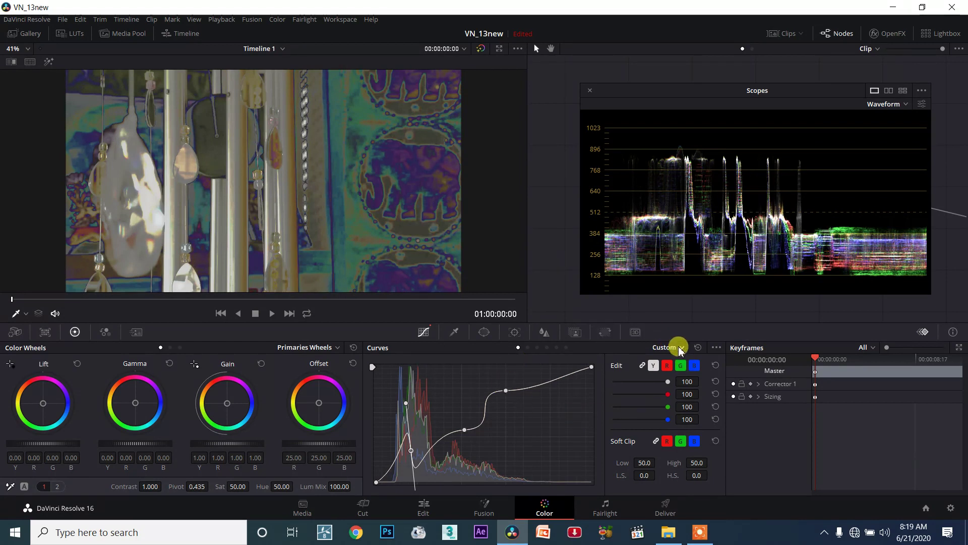
# - Reset the curve, turn off Editable Splines, and add default anchors along the diagonal
pyautogui.click(698, 348)
pyautogui.click(716, 347)
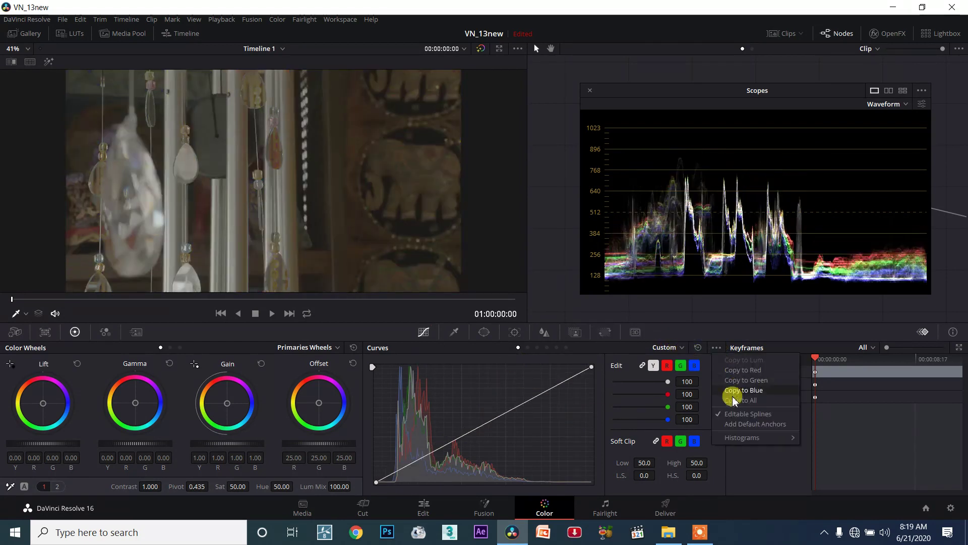
pyautogui.click(729, 415)
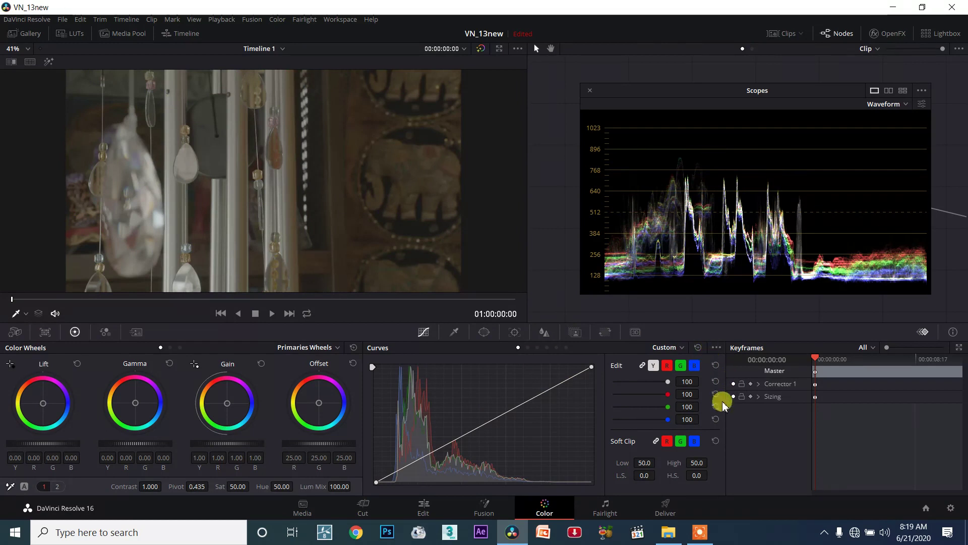
pyautogui.click(715, 347)
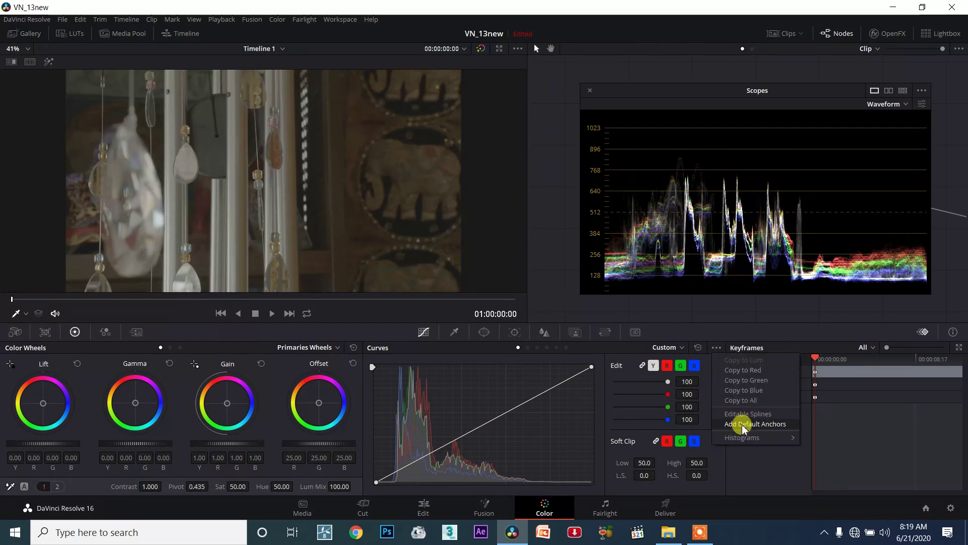
pyautogui.click(775, 426)
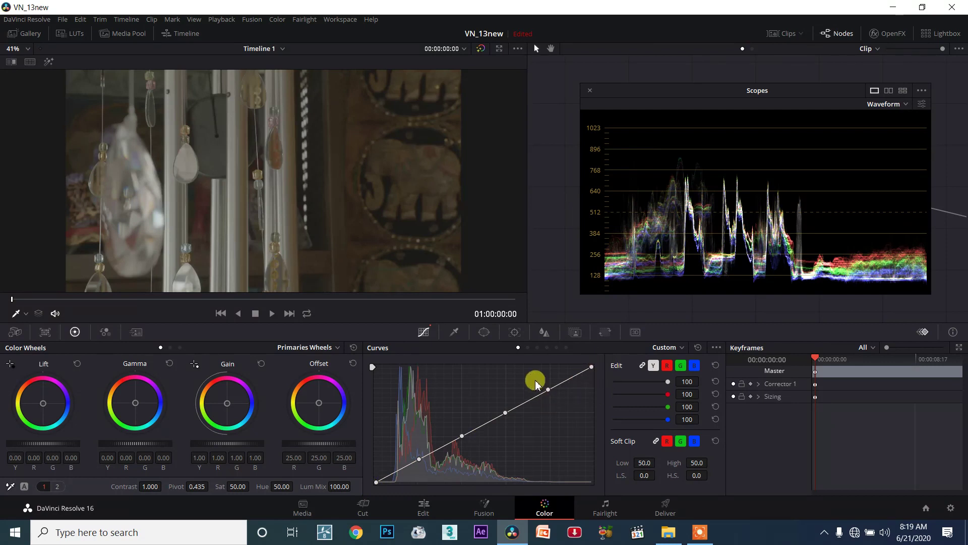
# - Drag the default anchors into a steep shadow rise followed by a midtone dip
pyautogui.moveTo(549, 390); pyautogui.dragTo(544, 378)
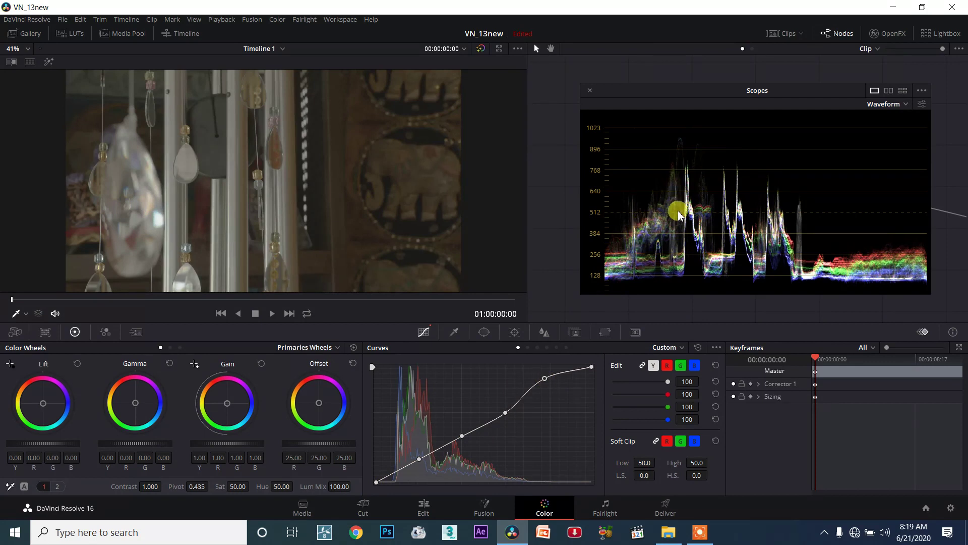
pyautogui.moveTo(545, 382); pyautogui.dragTo(551, 396)
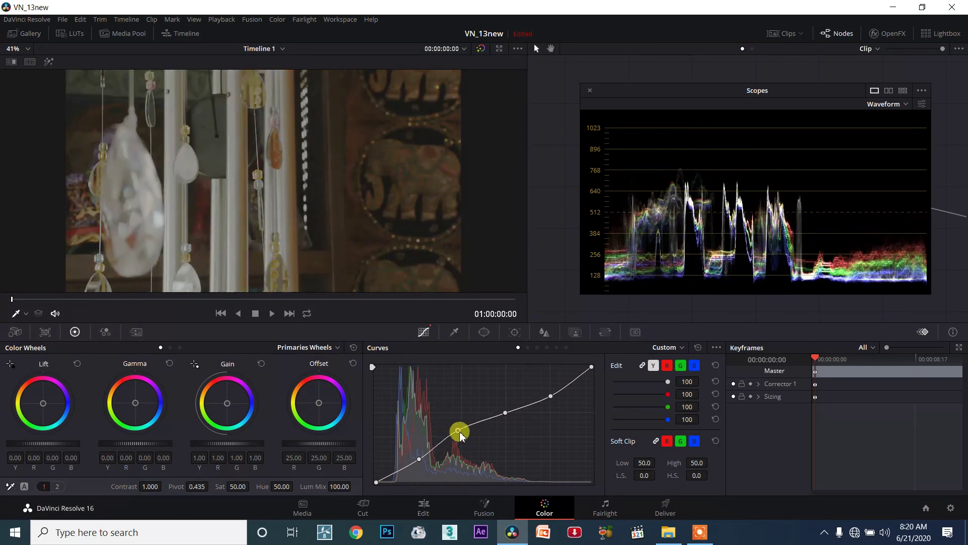
pyautogui.moveTo(459, 434); pyautogui.dragTo(469, 451)
pyautogui.moveTo(410, 455); pyautogui.dragTo(427, 444)
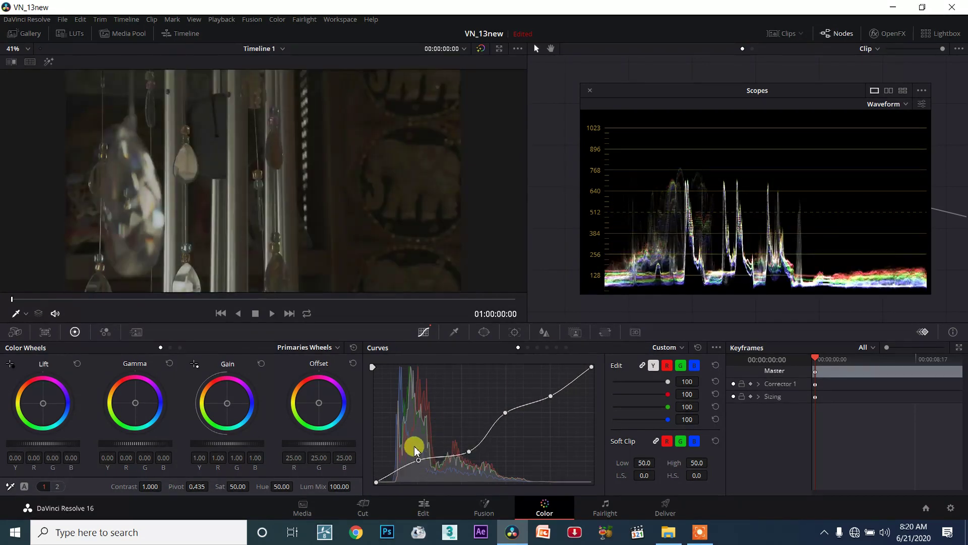
pyautogui.moveTo(507, 413)
pyautogui.mouseDown()
pyautogui.moveTo(512, 425)
pyautogui.moveTo(490, 402)
pyautogui.mouseUp()
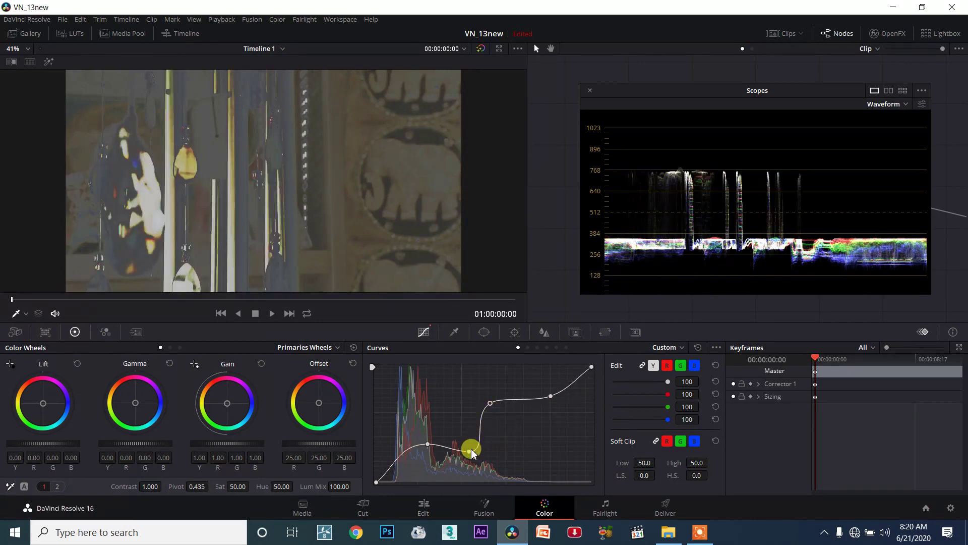
pyautogui.moveTo(471, 452); pyautogui.dragTo(441, 389)
# - Return the curve to a plain diagonal without anchors and check the Input histogram setting
pyautogui.click(717, 347)
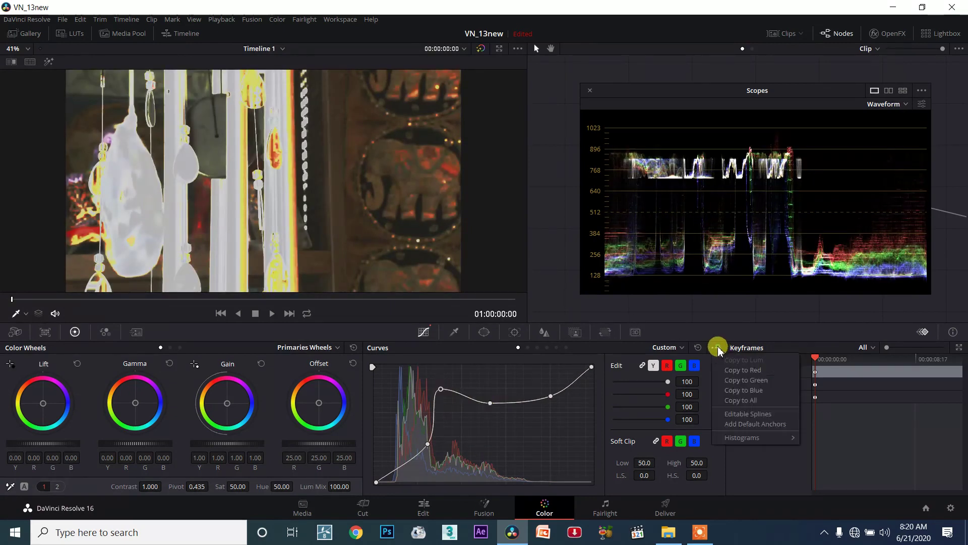
pyautogui.moveTo(744, 440)
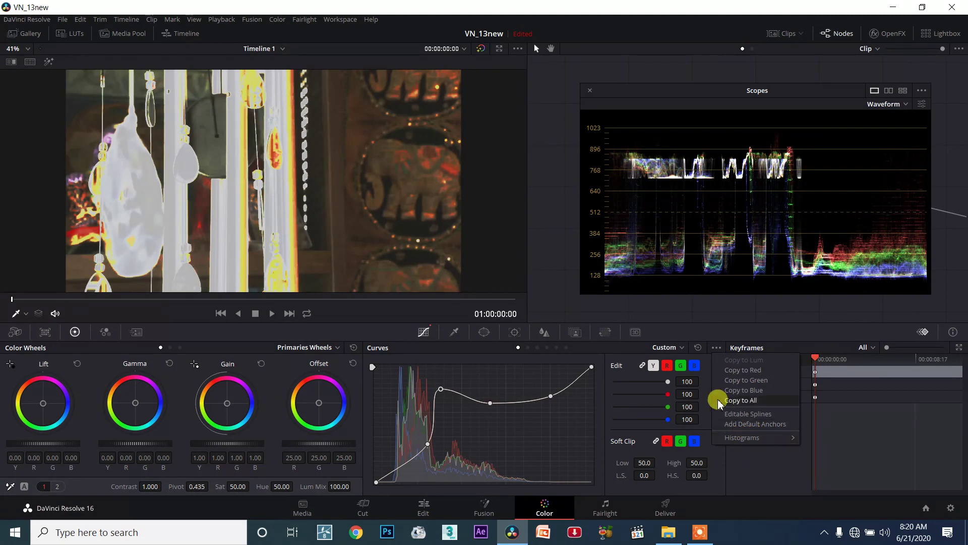
pyautogui.click(761, 424)
pyautogui.click(698, 348)
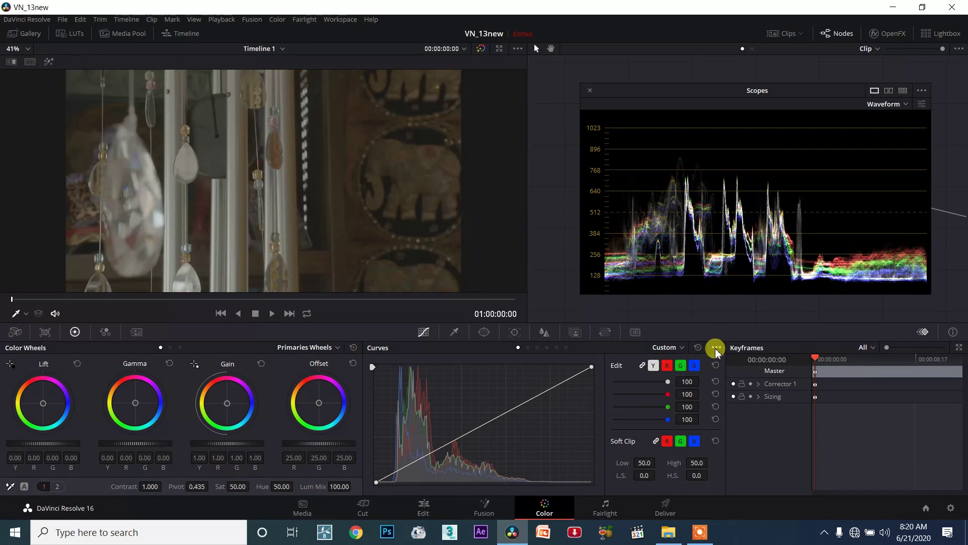
pyautogui.click(716, 347)
pyautogui.moveTo(731, 437)
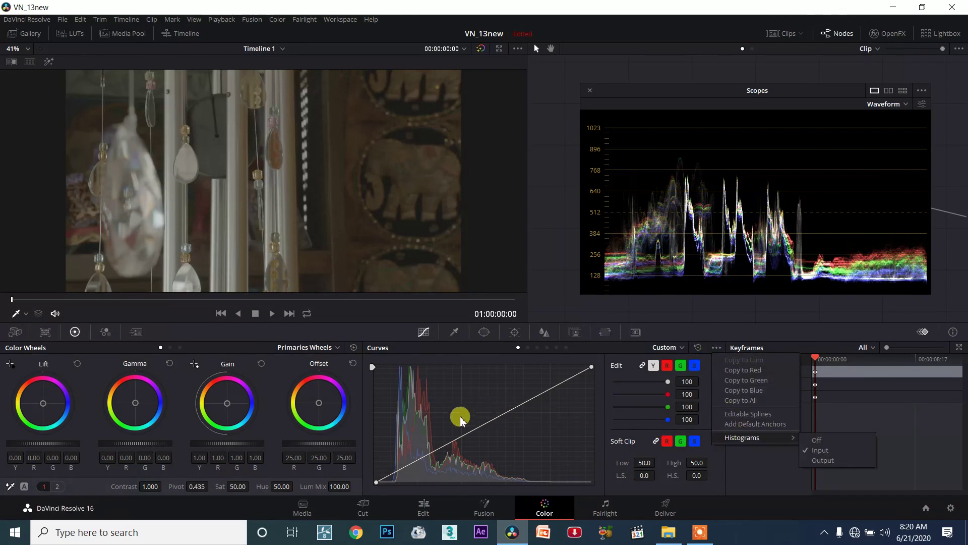
# - Add points on the curve and pull a lower one up into a bump in the lower mids
pyautogui.click(424, 454)
pyautogui.click(468, 431)
pyautogui.moveTo(455, 439)
pyautogui.mouseDown()
pyautogui.moveTo(455, 403)
pyautogui.moveTo(518, 403)
pyautogui.mouseUp()
pyautogui.click(507, 412)
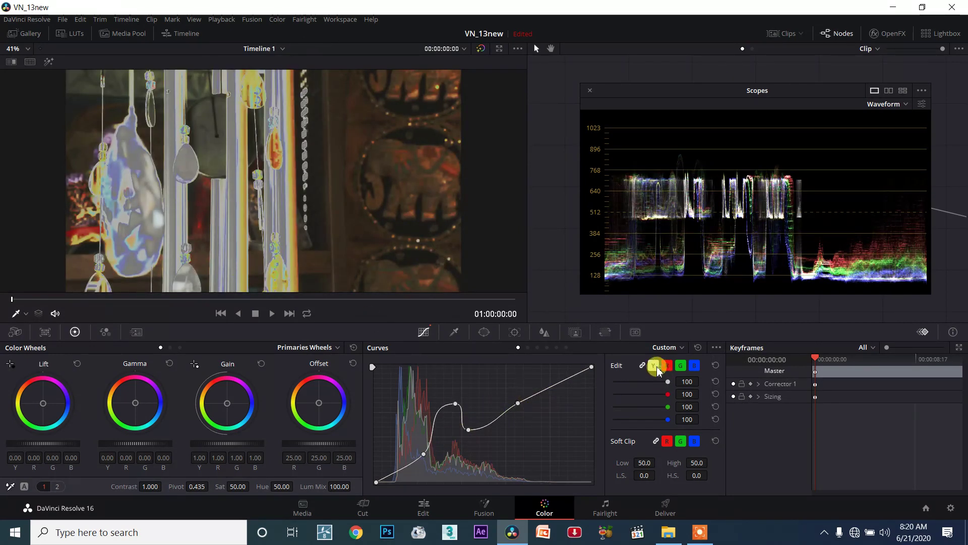
# - Dip the green curve in the upper mids, then reset all curves to straight diagonals
pyautogui.click(680, 365)
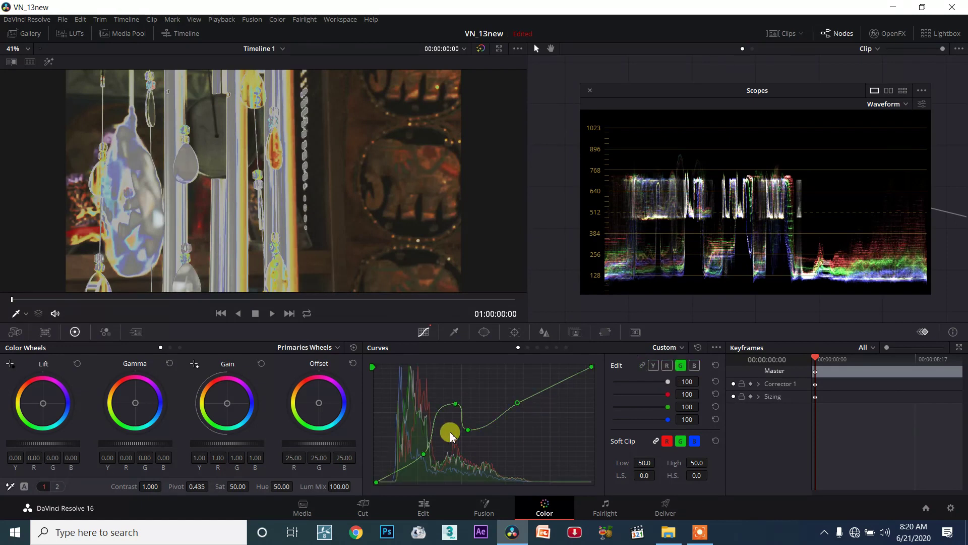
pyautogui.moveTo(469, 432); pyautogui.dragTo(508, 442)
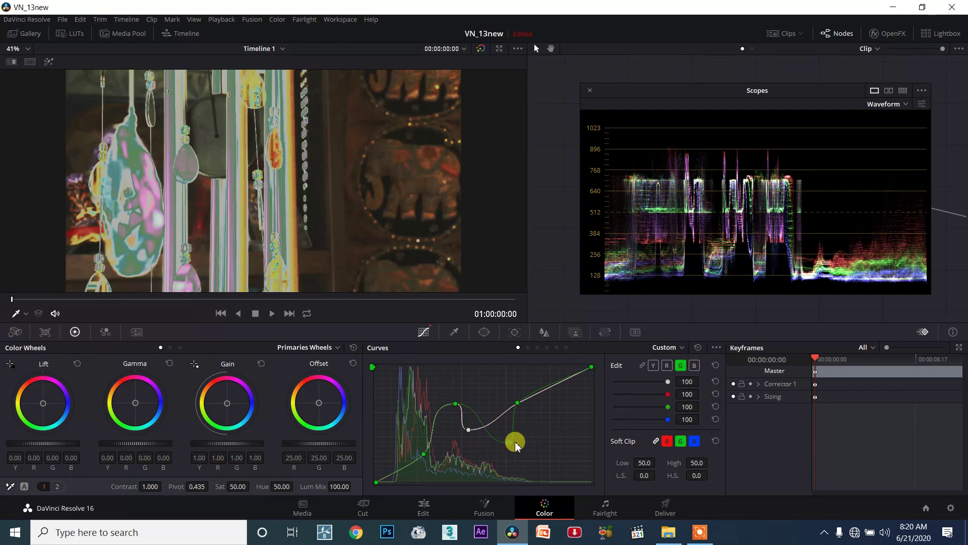
pyautogui.moveTo(516, 445); pyautogui.dragTo(513, 440)
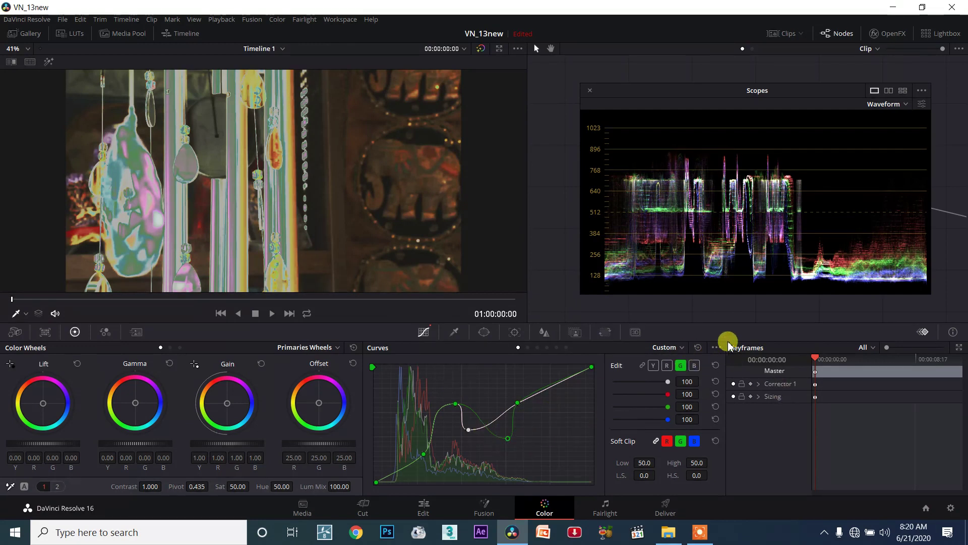
pyautogui.click(717, 347)
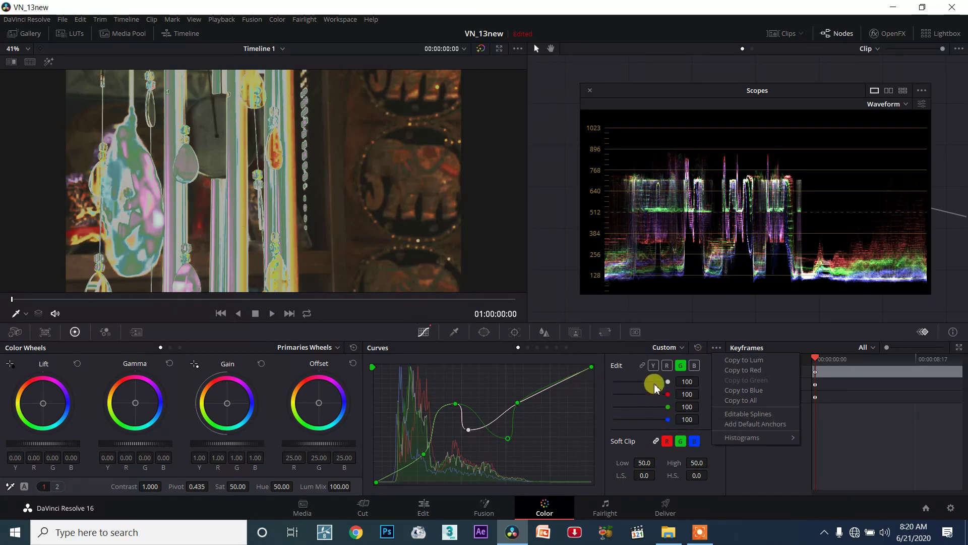
pyautogui.click(698, 349)
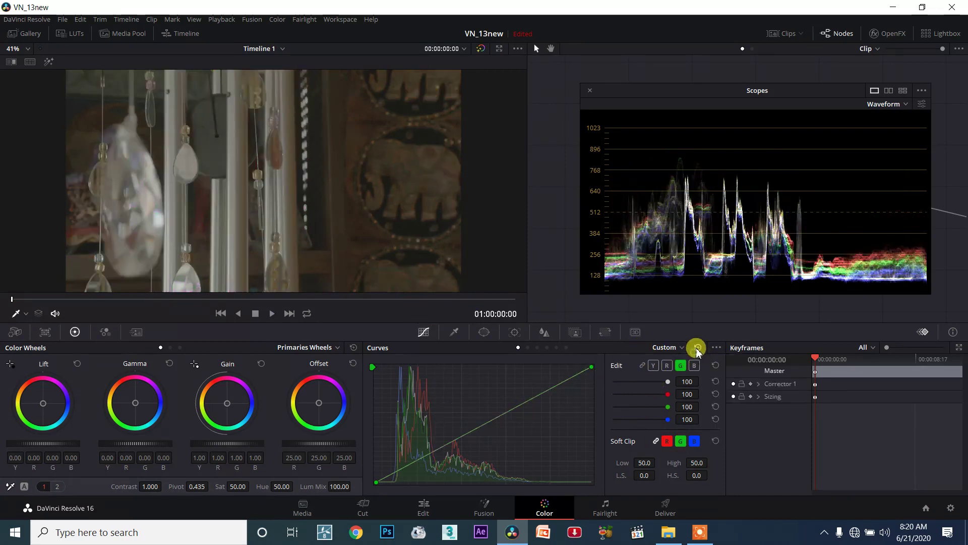